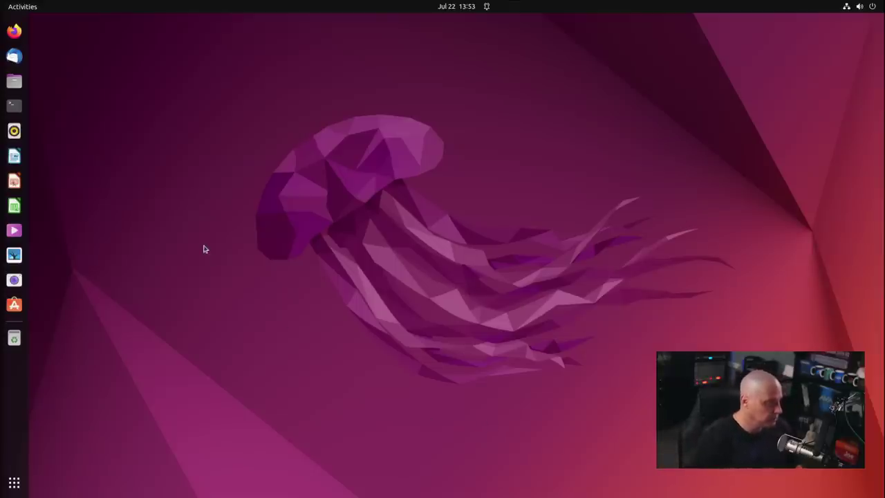
Open Files at Home and drag file.zip, file1, file2.txt and file1.txt onto the desktop
click(15, 81)
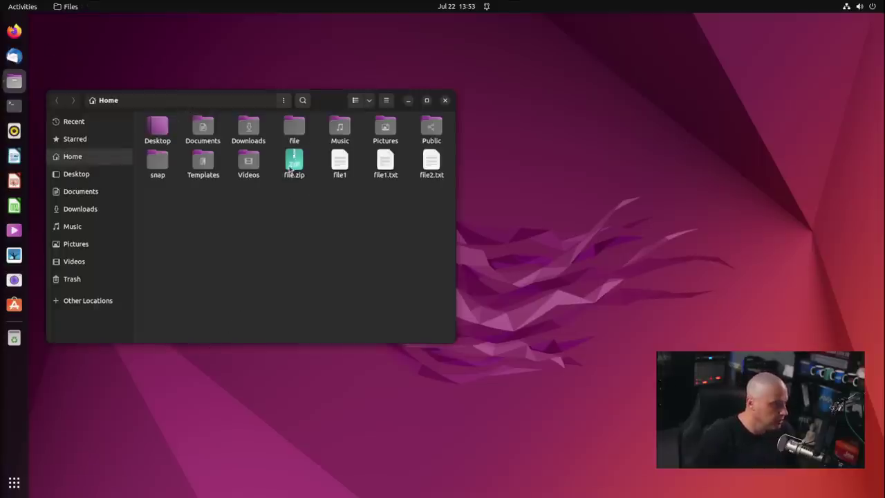
drag(290, 170, 128, 61)
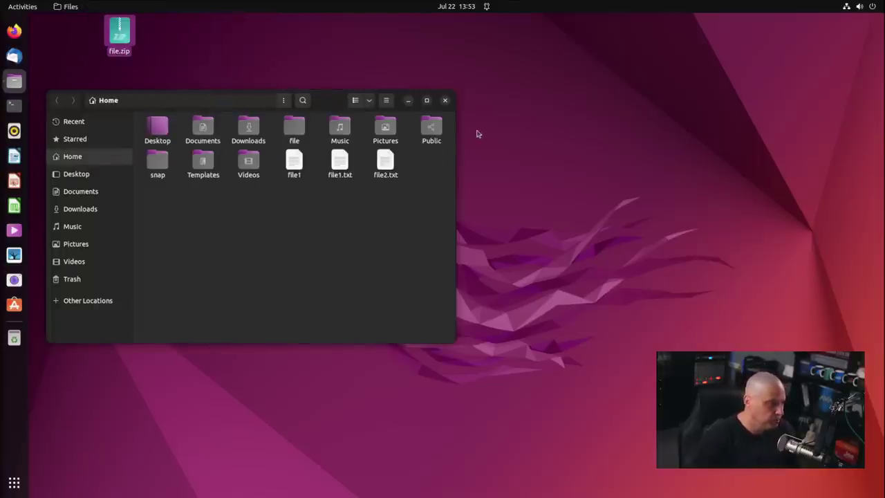
drag(348, 101, 544, 136)
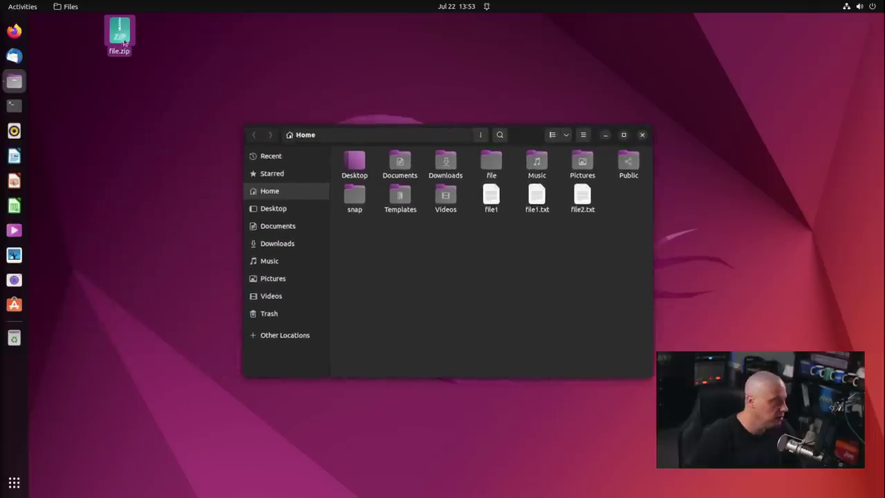
drag(124, 43, 63, 46)
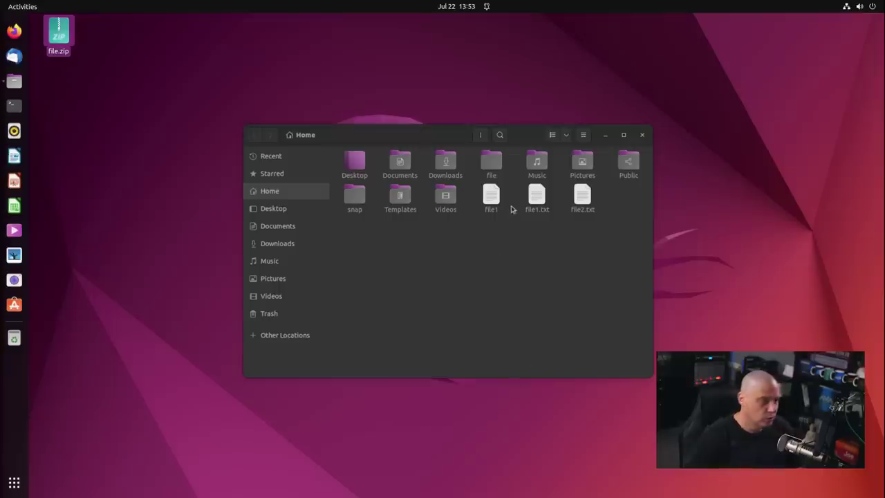
drag(492, 198, 87, 38)
drag(537, 197, 241, 36)
drag(492, 197, 313, 45)
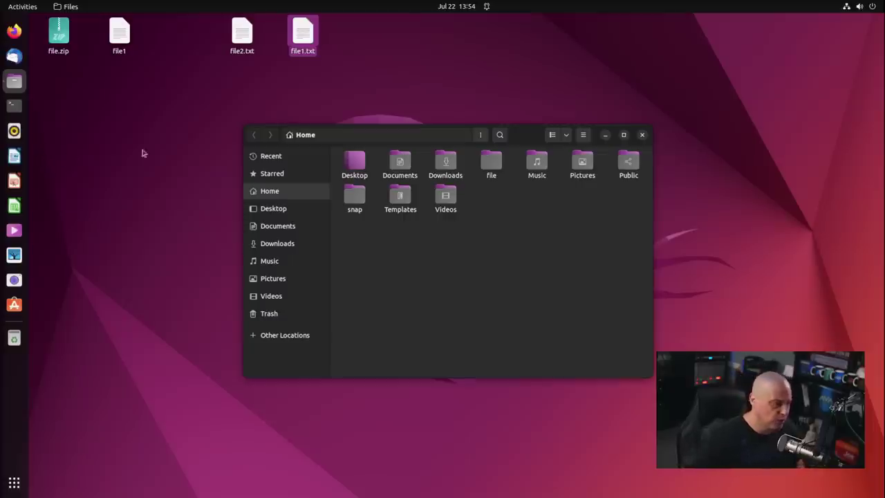
click(328, 82)
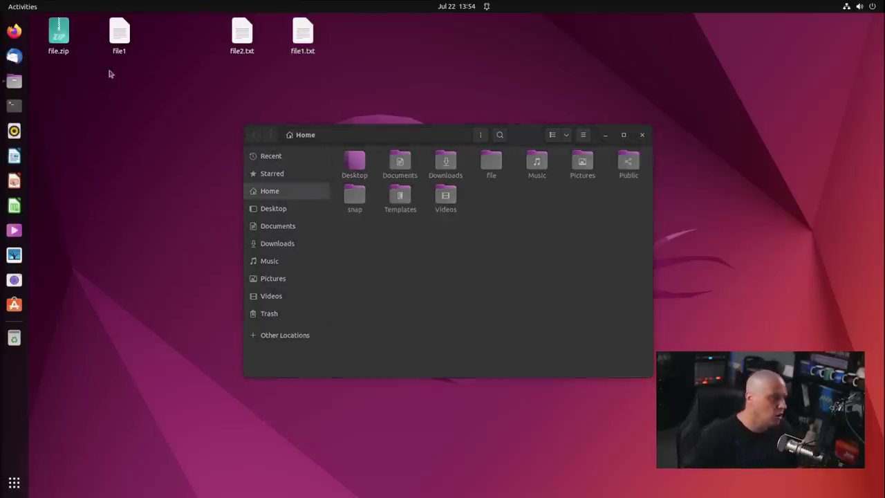
double_click(358, 166)
drag(546, 211, 354, 163)
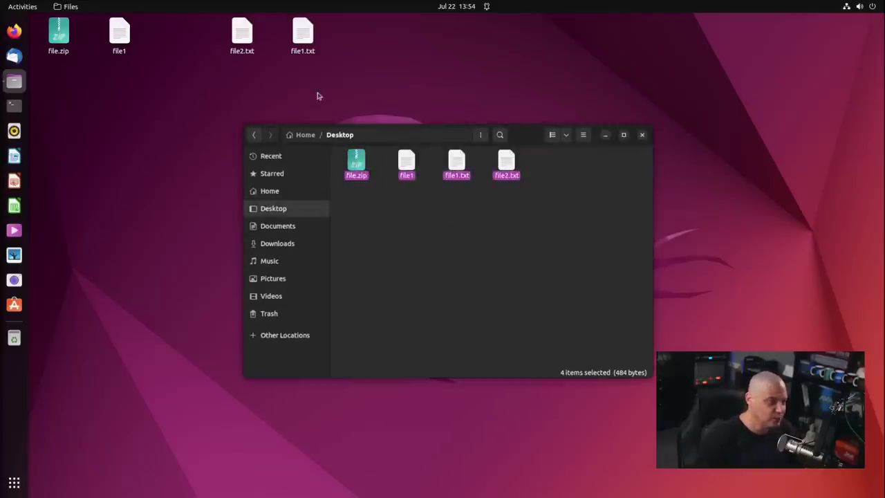
drag(316, 80, 45, 21)
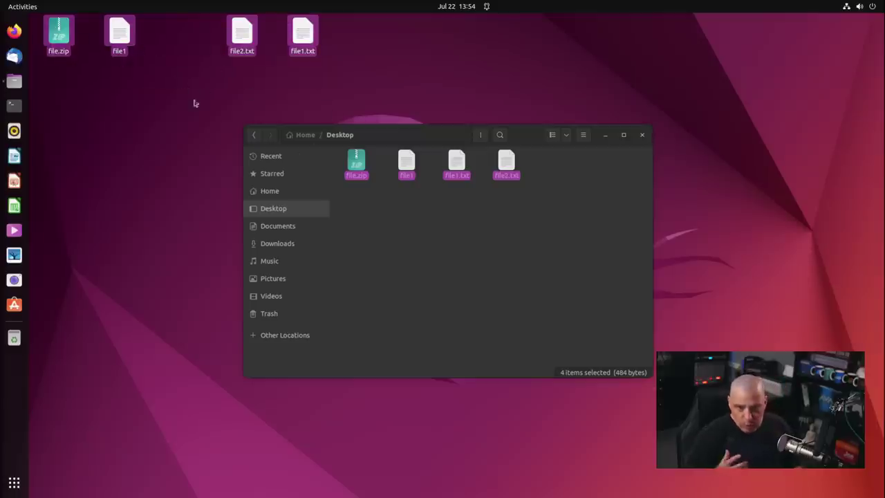
click(465, 234)
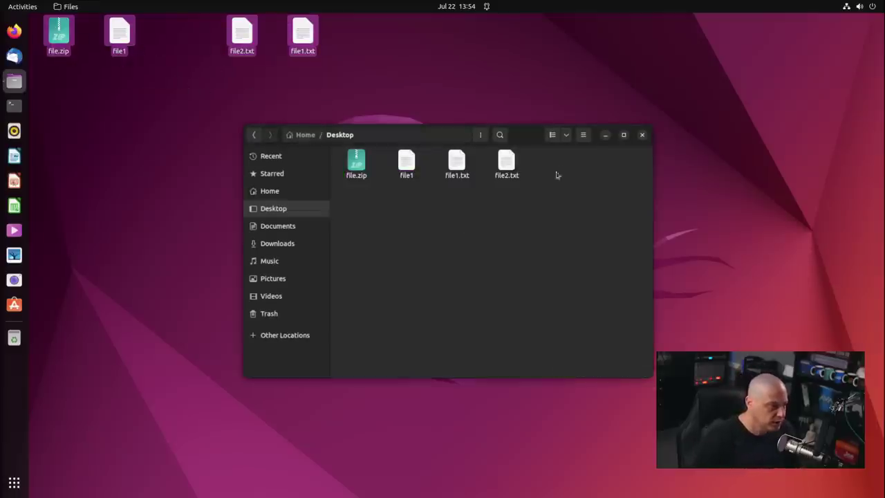
click(256, 135)
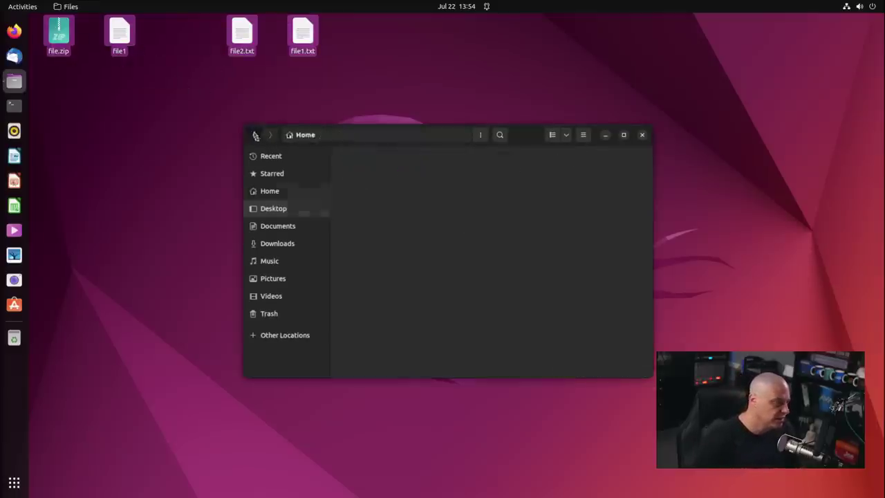
click(400, 243)
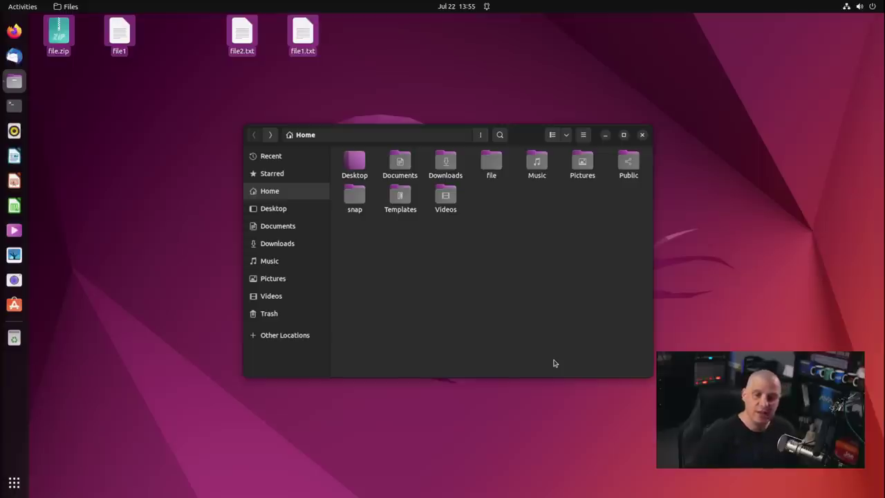
click(397, 164)
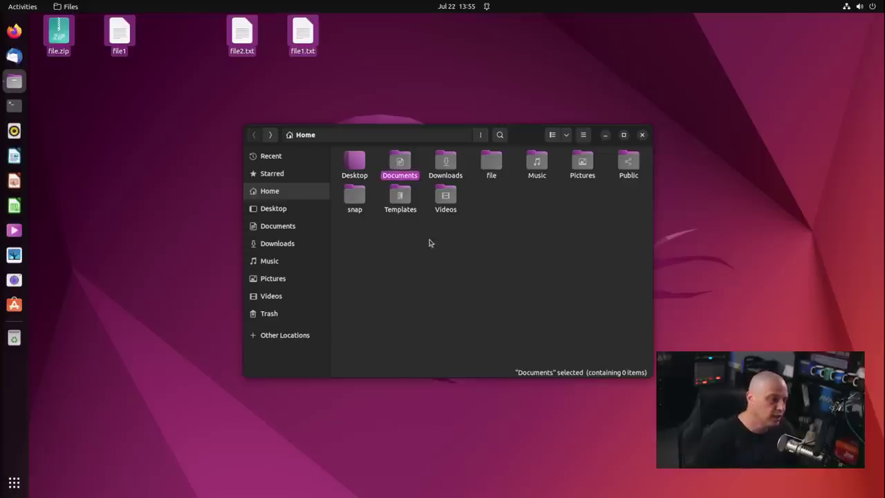
click(442, 155)
click(536, 163)
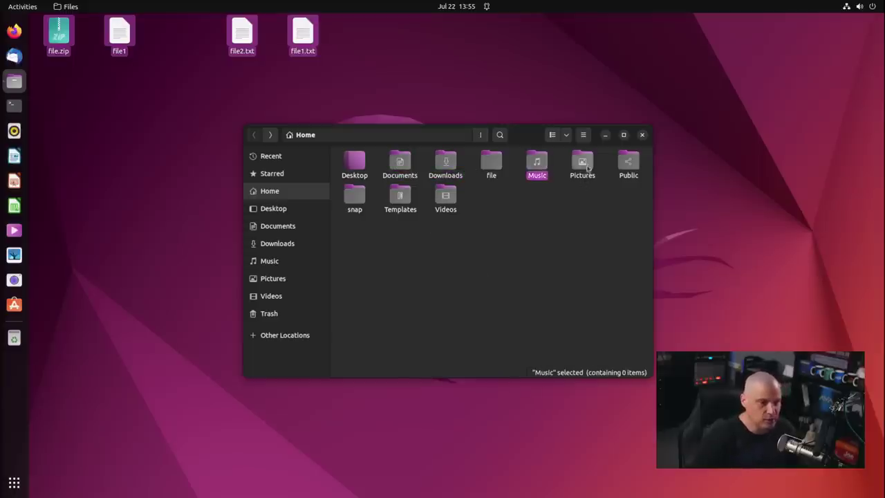
click(582, 162)
click(627, 163)
click(400, 196)
click(445, 197)
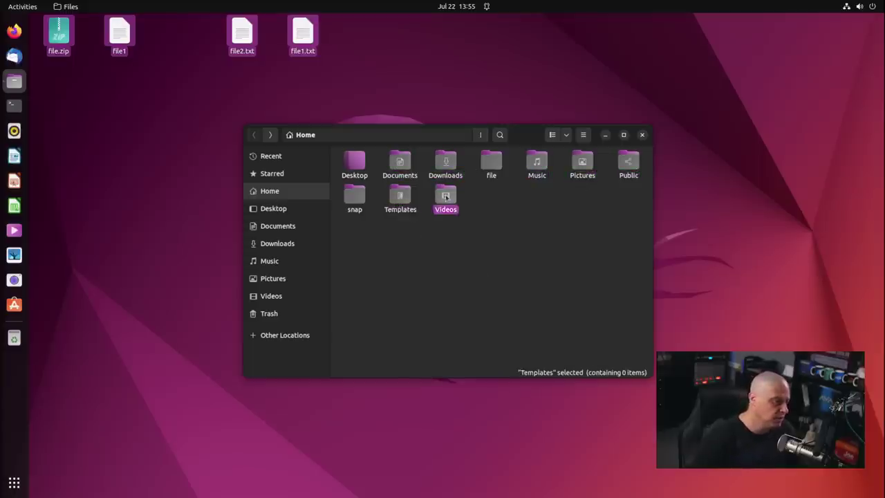
click(516, 229)
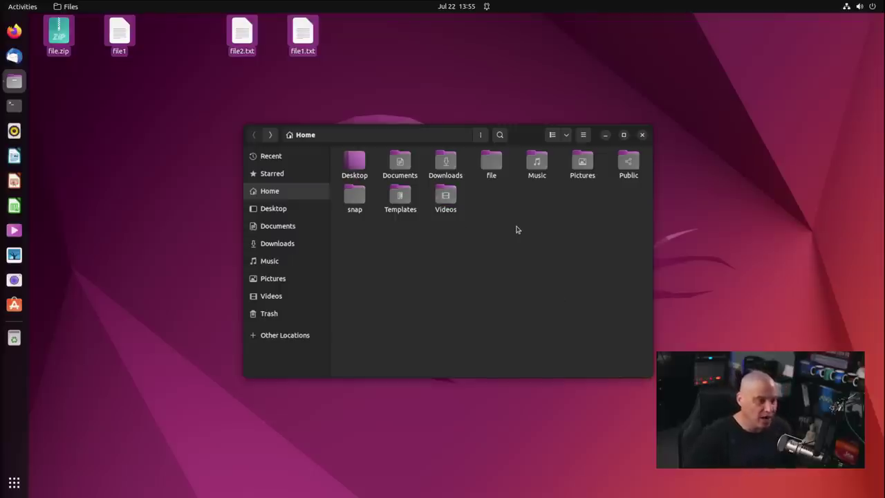
click(400, 163)
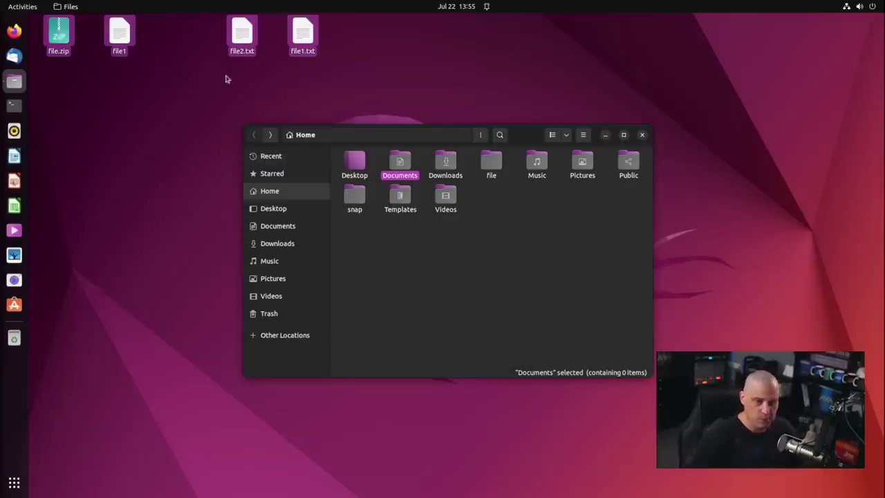
Select the four desktop files and drag them into the Documents folder
click(291, 81)
drag(308, 64, 112, 32)
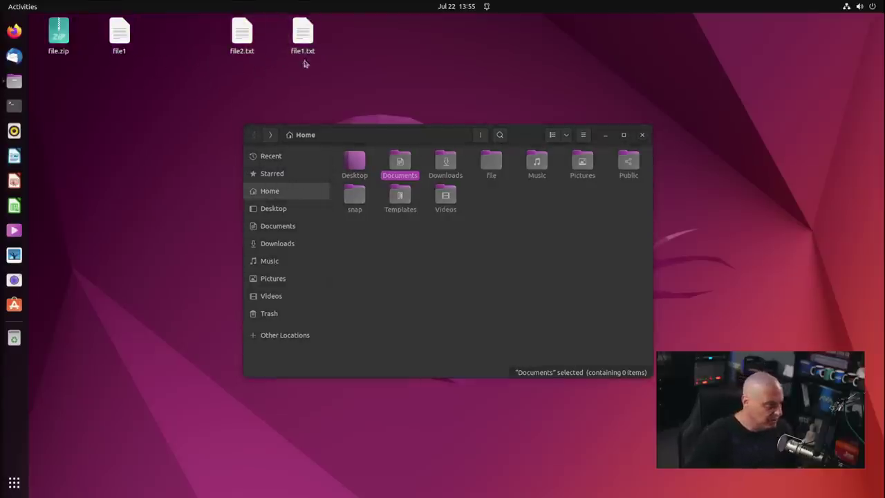
drag(307, 63, 405, 169)
Open Documents to confirm the files arrived, then return Home and select Downloads
double_click(405, 170)
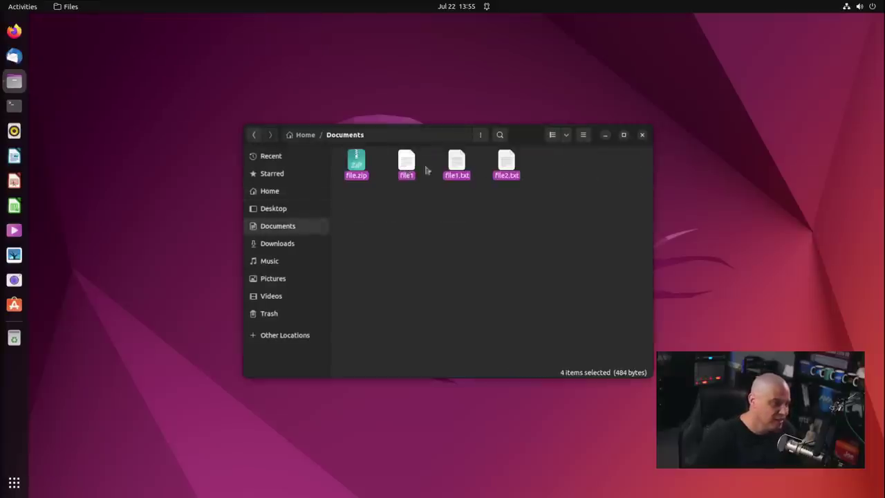
key(alt+Left)
click(446, 165)
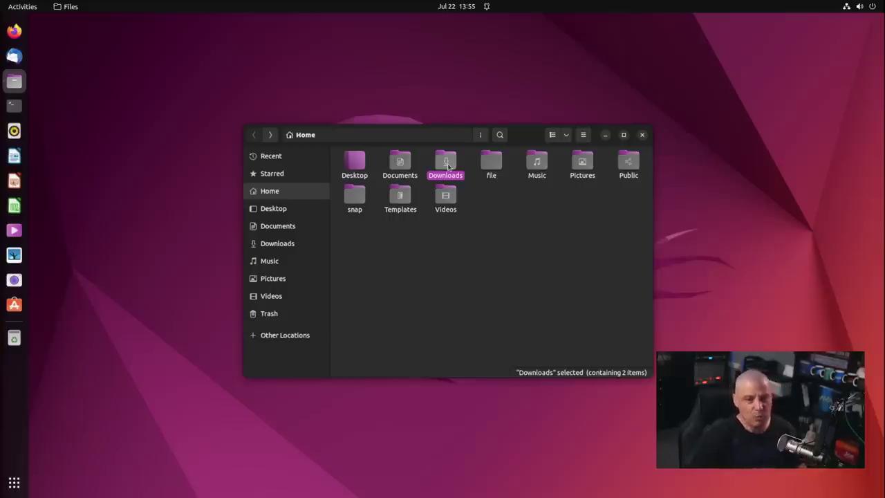
Open Downloads, return to Home, then select the Music, Pictures and Videos folders in turn
double_click(446, 165)
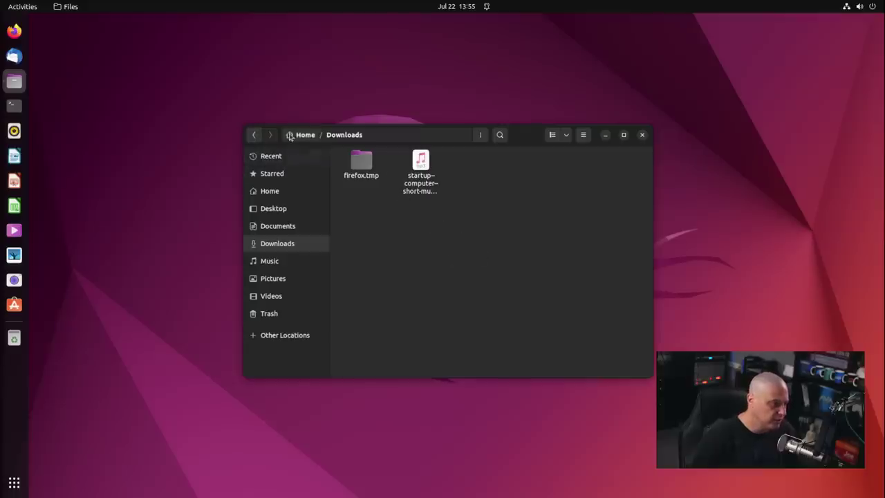
click(256, 134)
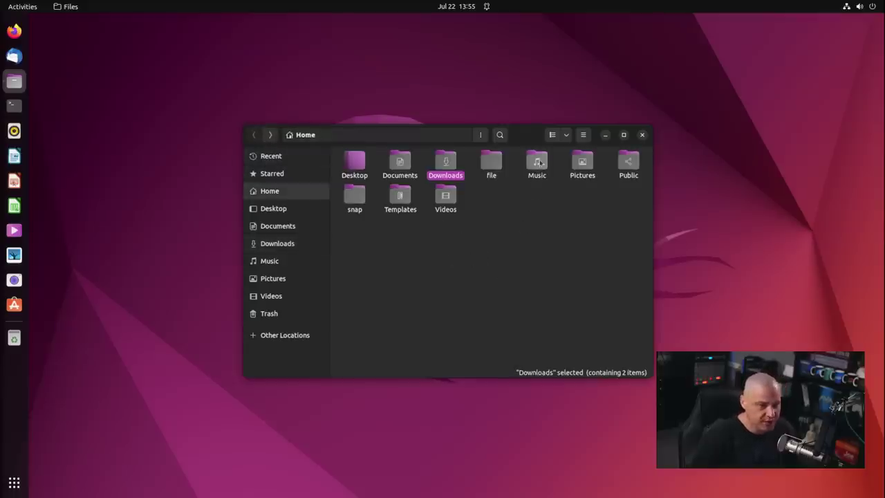
click(540, 162)
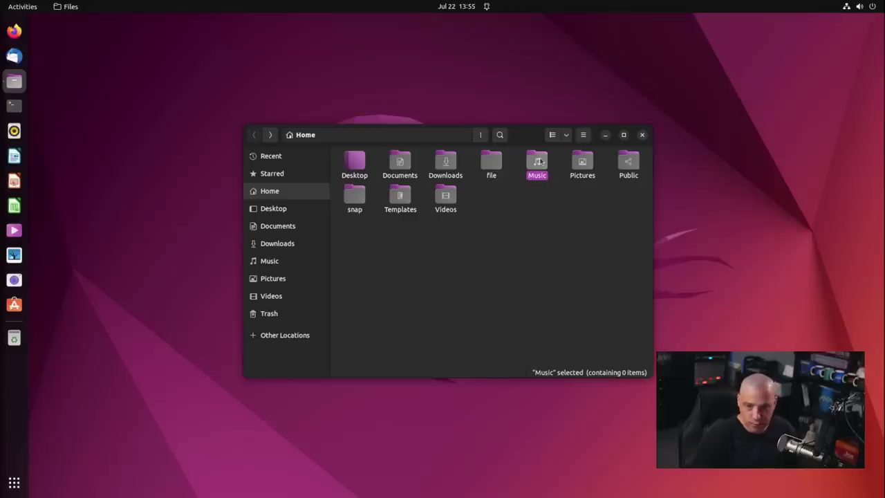
click(589, 166)
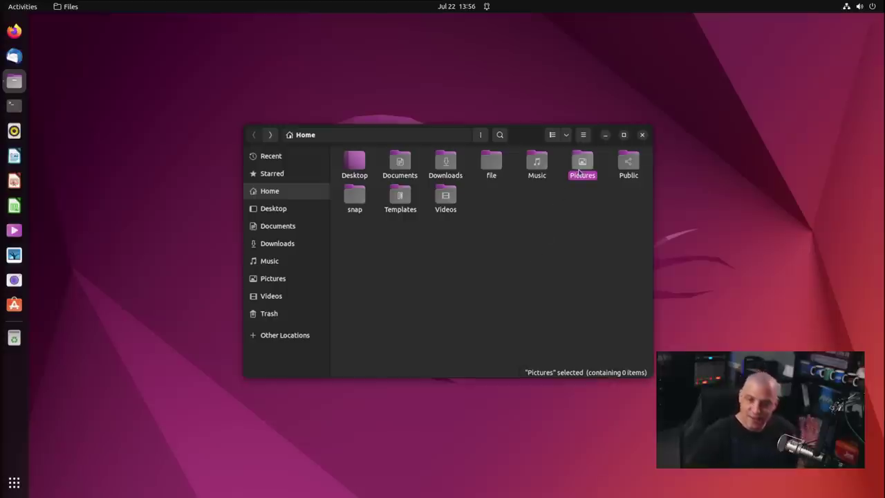
click(448, 202)
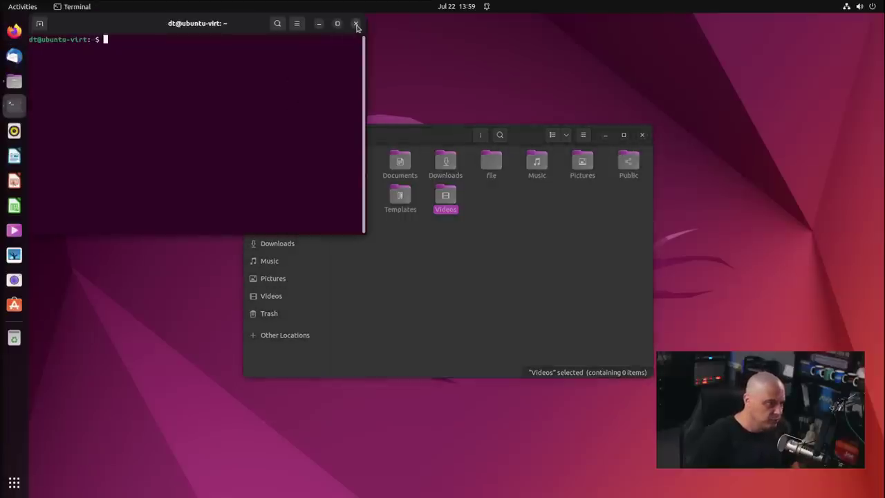
Close the Terminal, then maximize and restore the Files window
click(356, 25)
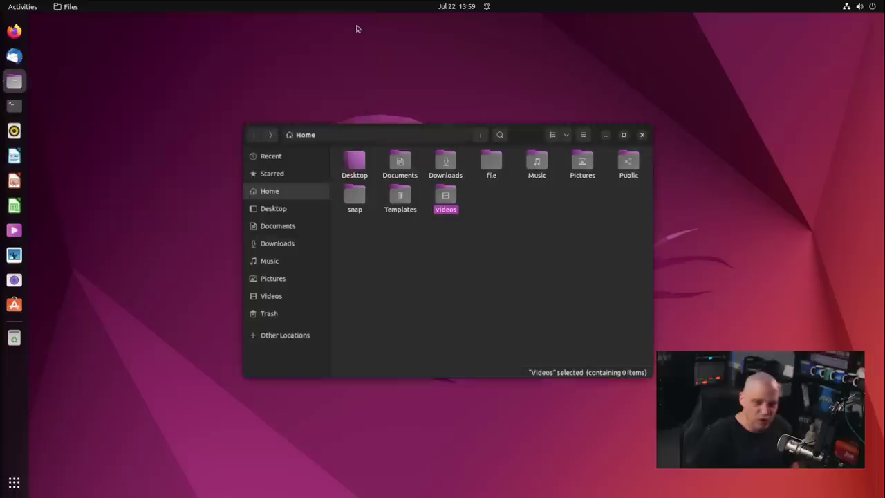
double_click(535, 137)
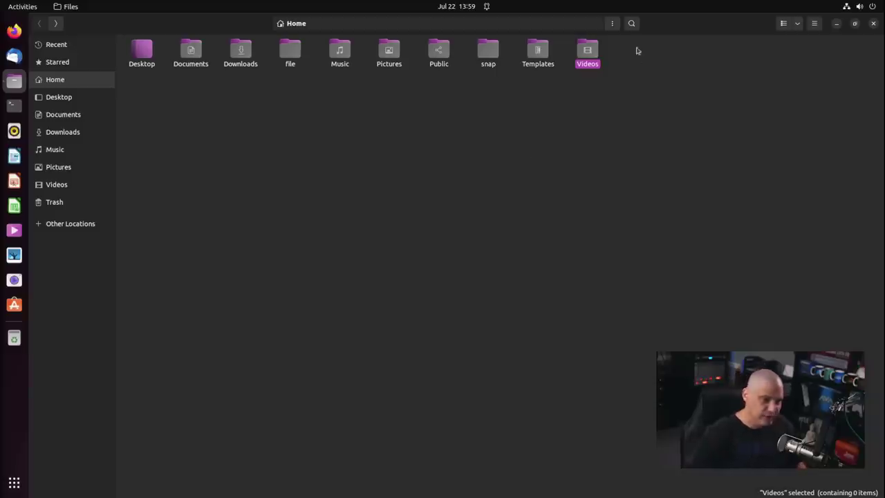
double_click(646, 15)
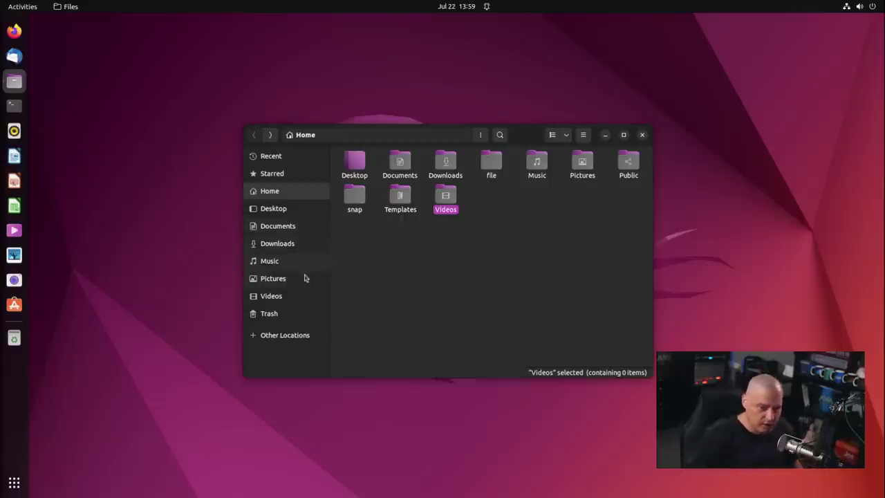
mouse_move(467, 4)
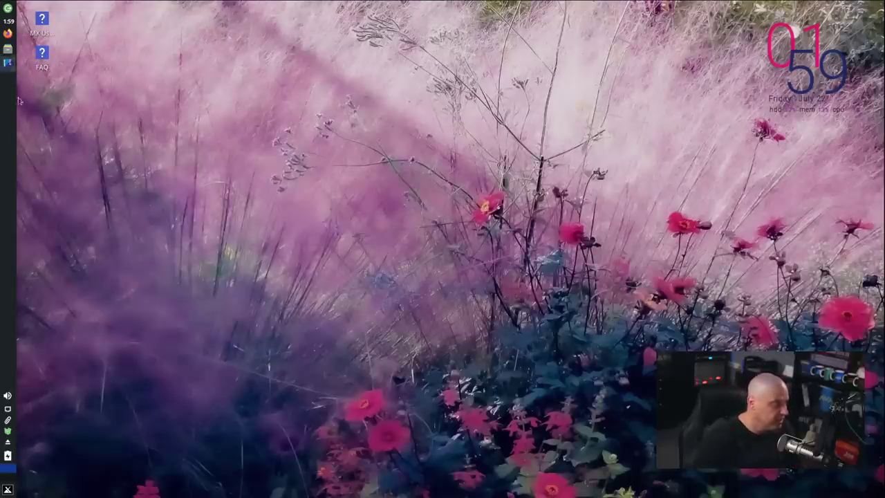
Drag Geany from the Whisker menu's Development category onto the desktop as a launcher
click(5, 490)
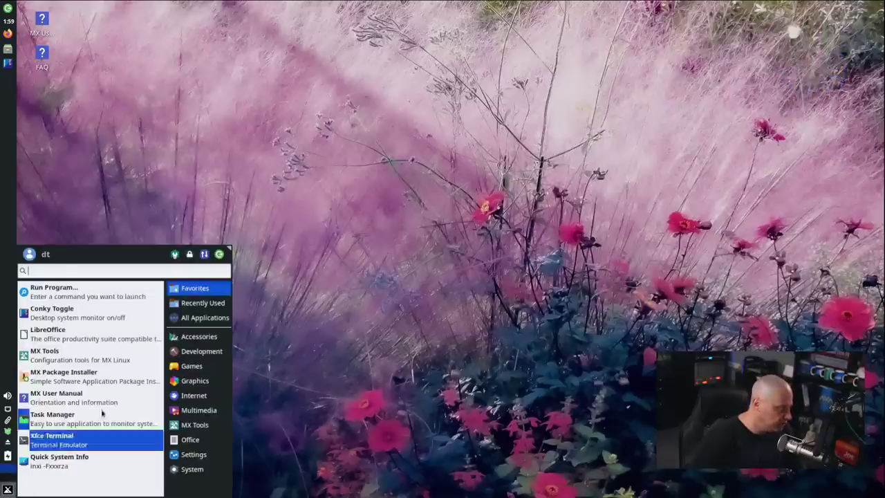
click(205, 317)
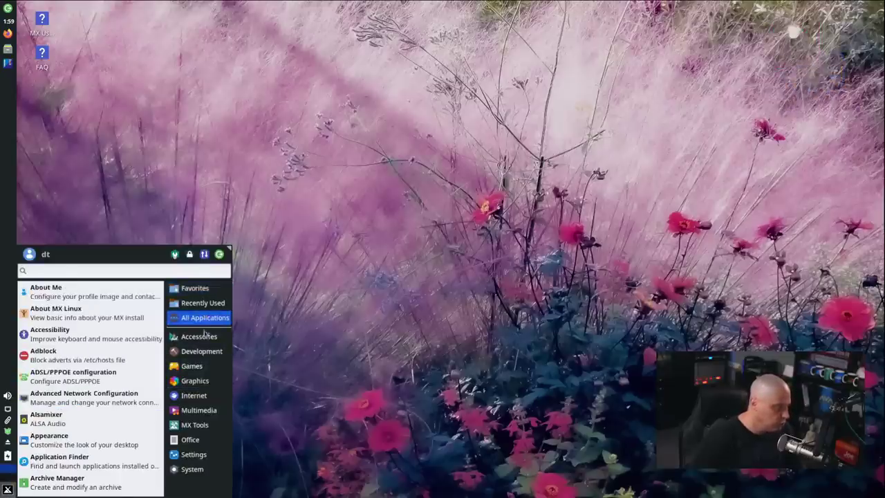
click(196, 352)
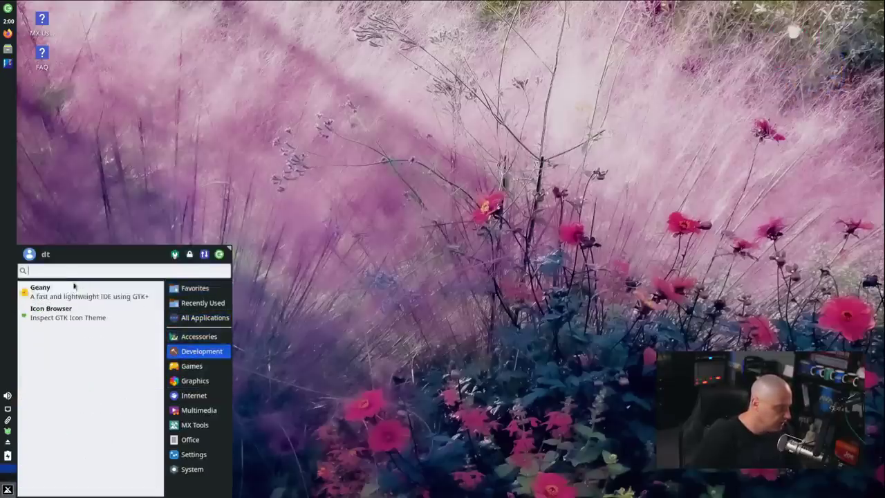
drag(69, 290, 80, 90)
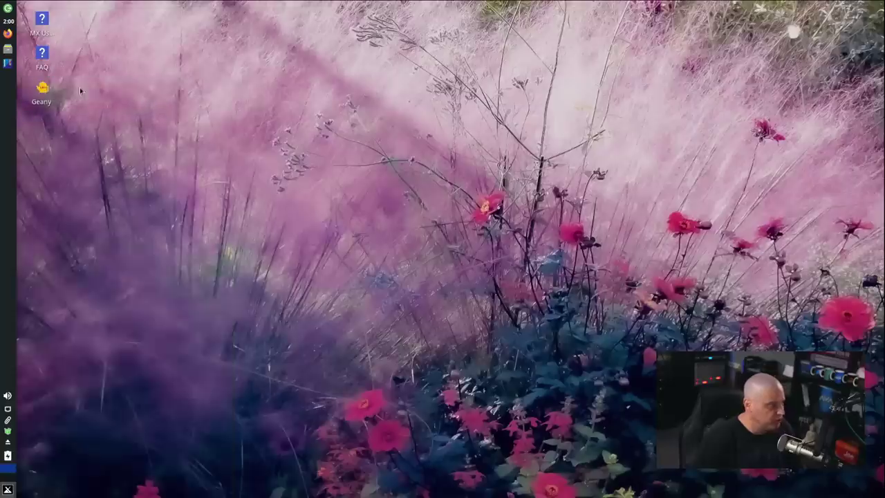
Launch Geany from the new launcher, marking it executable, then move and close its window
double_click(42, 88)
click(421, 290)
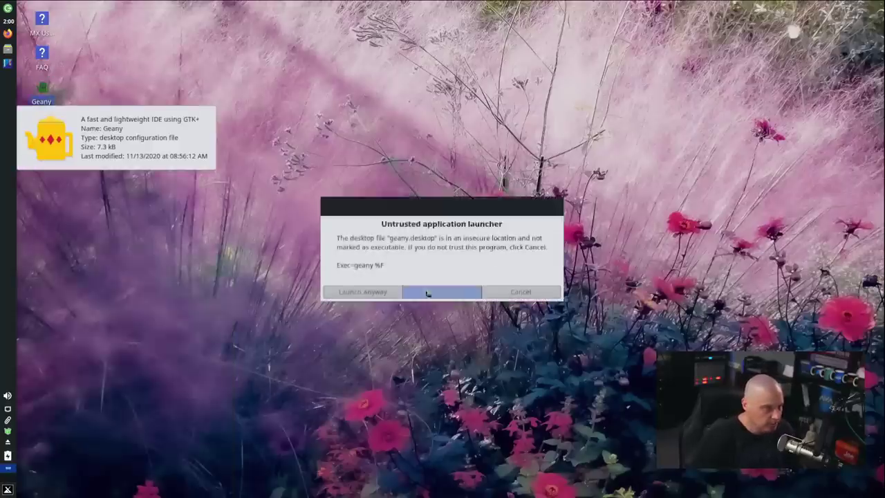
drag(268, 10, 364, 19)
click(520, 16)
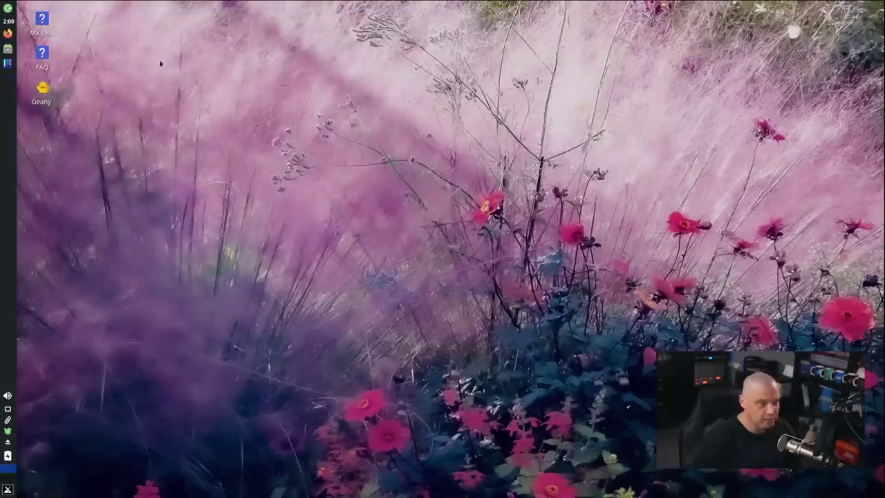
Reopen Geany from its launcher, maximize and close it, then select the three desktop icons
double_click(39, 91)
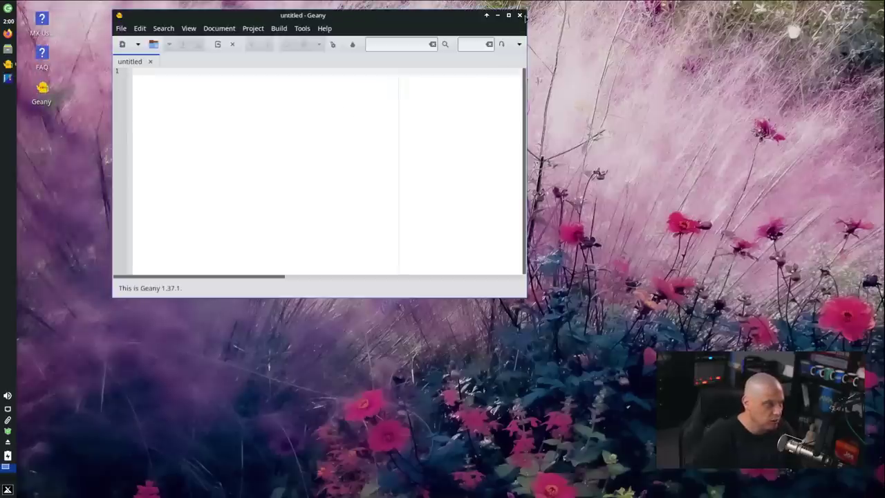
double_click(427, 23)
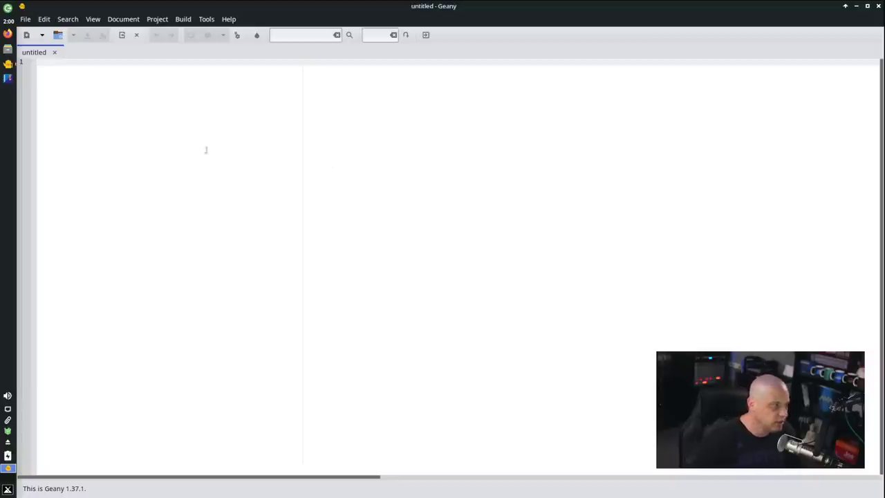
click(879, 7)
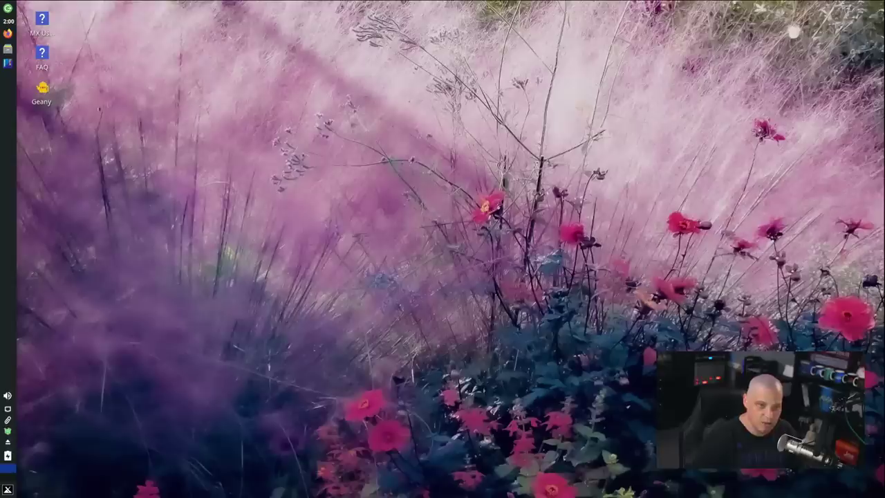
drag(167, 176, 18, 1)
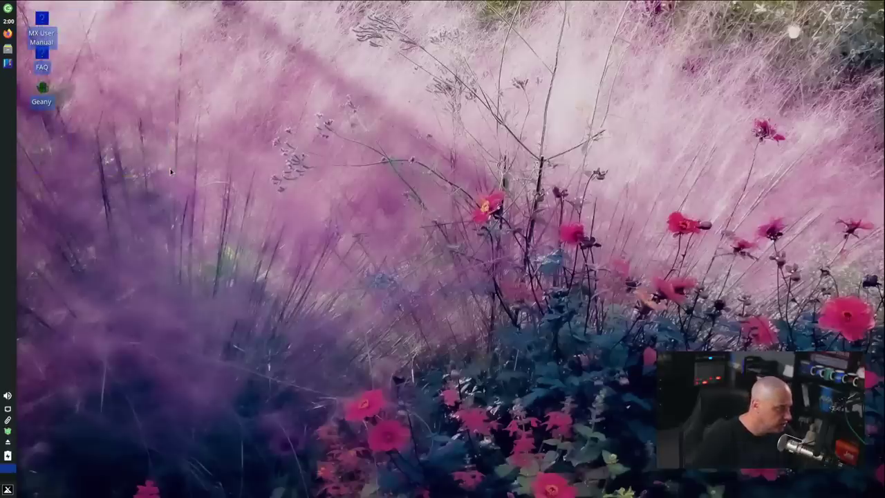
Delete the selected MX User Manual, FAQ and Geany desktop icons
key(Delete)
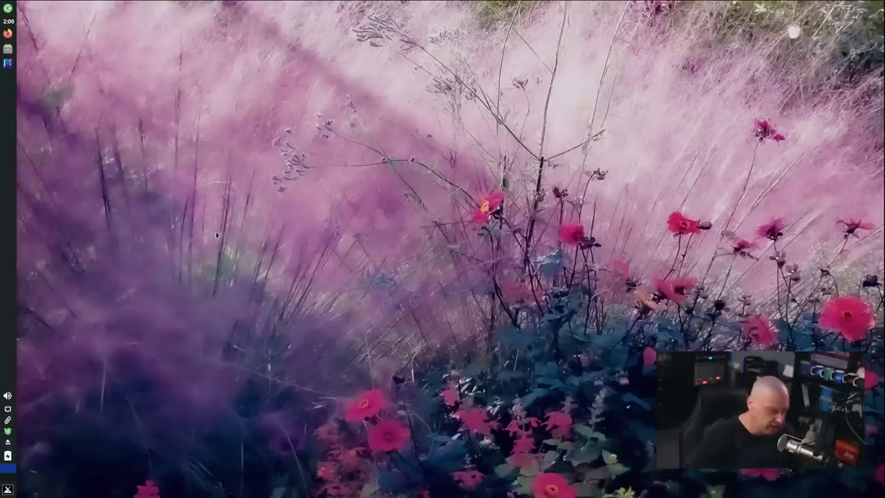